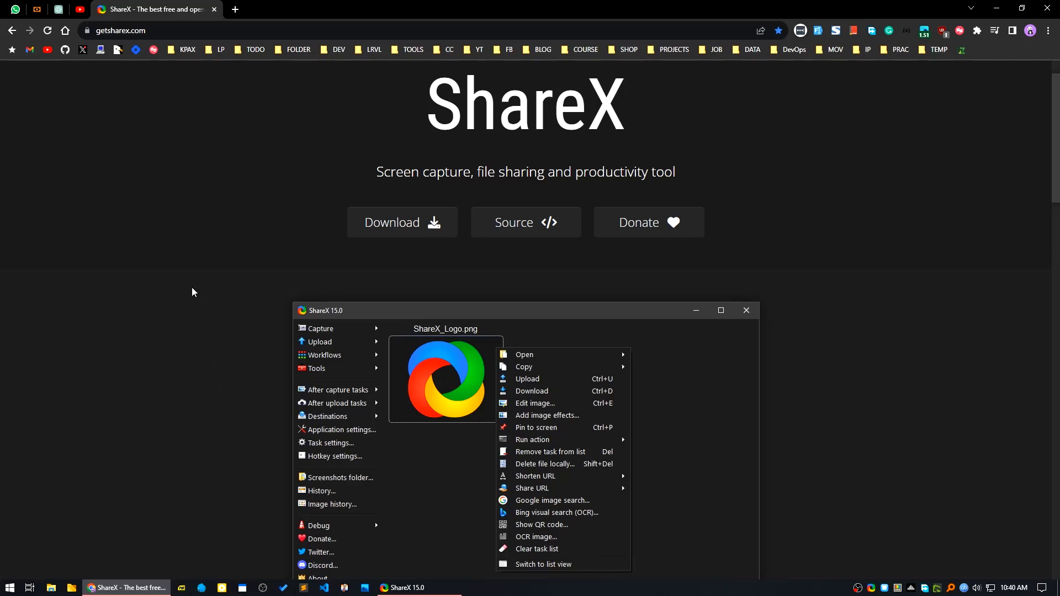
- Examine the ShareX website's title, address and list of capture methods, highlighting Screen recording (GIF)
left_click_drag(440, 109, 619, 106)
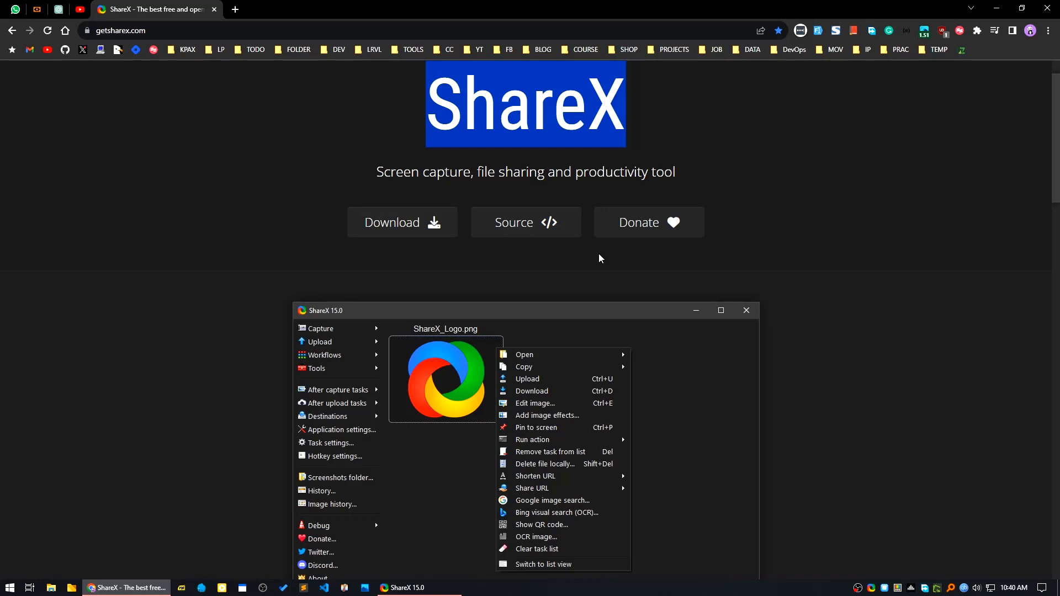
scroll(466, 300, "up", 1)
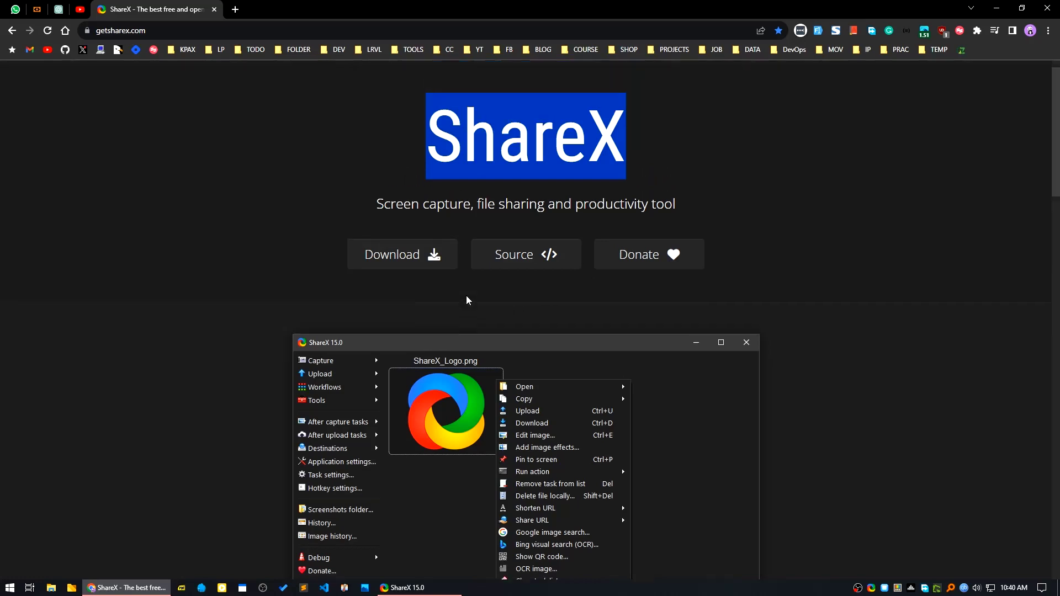
left_click(162, 31)
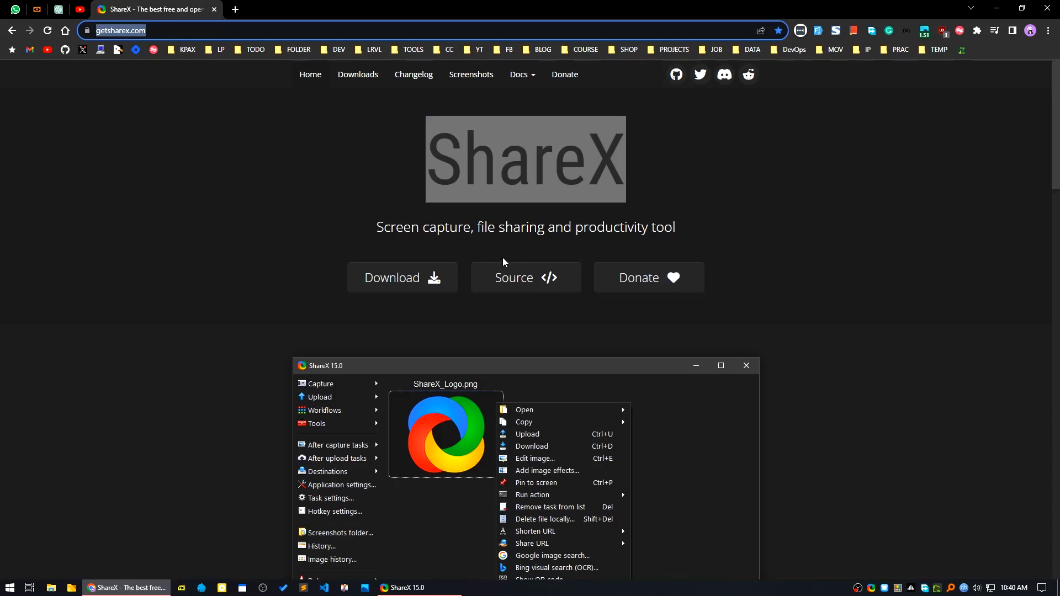
scroll(188, 298, "down", 10)
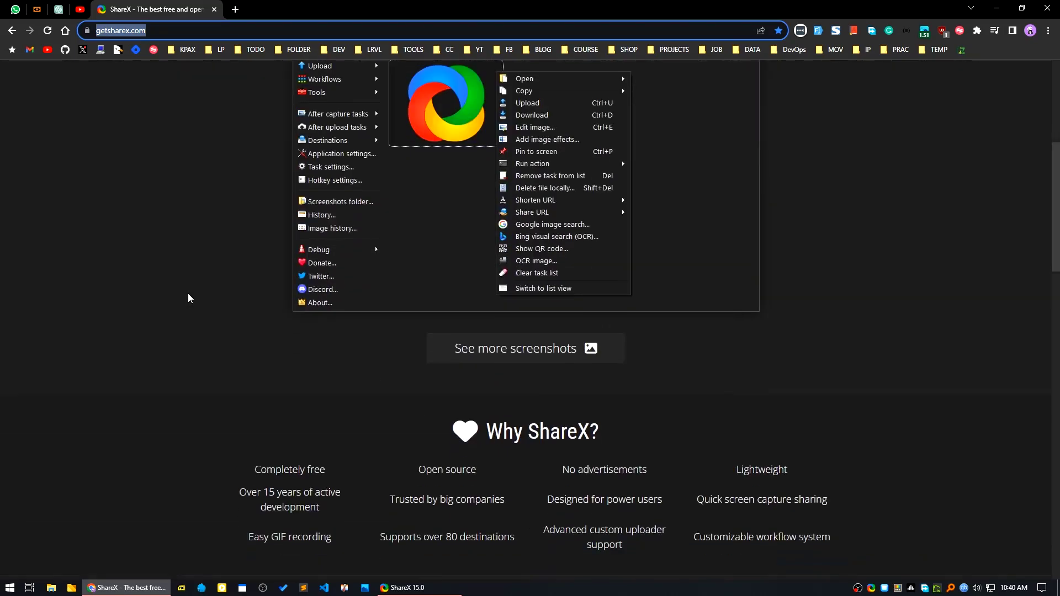
scroll(188, 298, "down", 4)
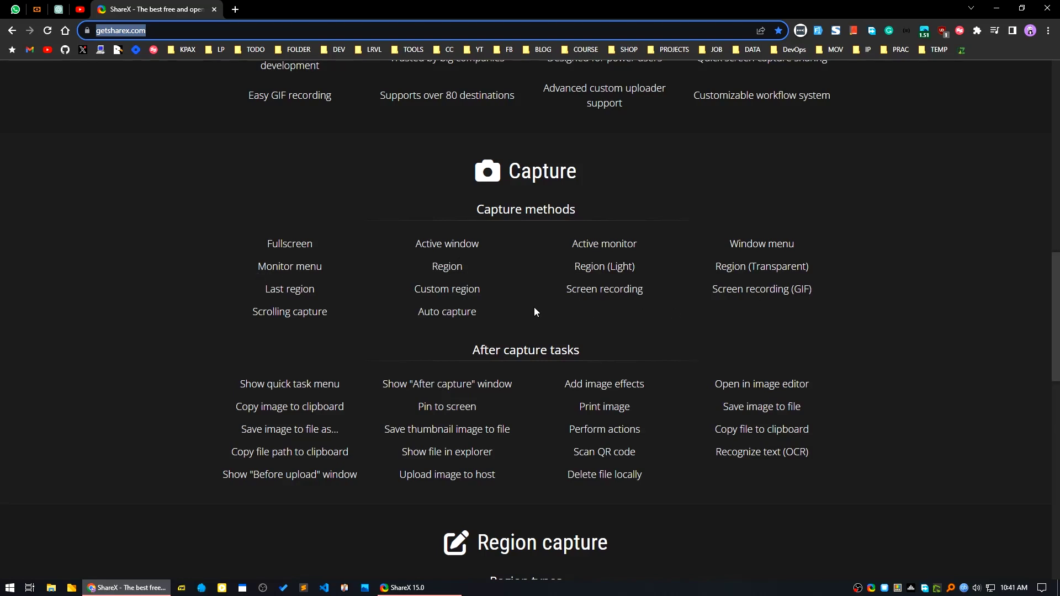
left_click_drag(534, 307, 262, 241)
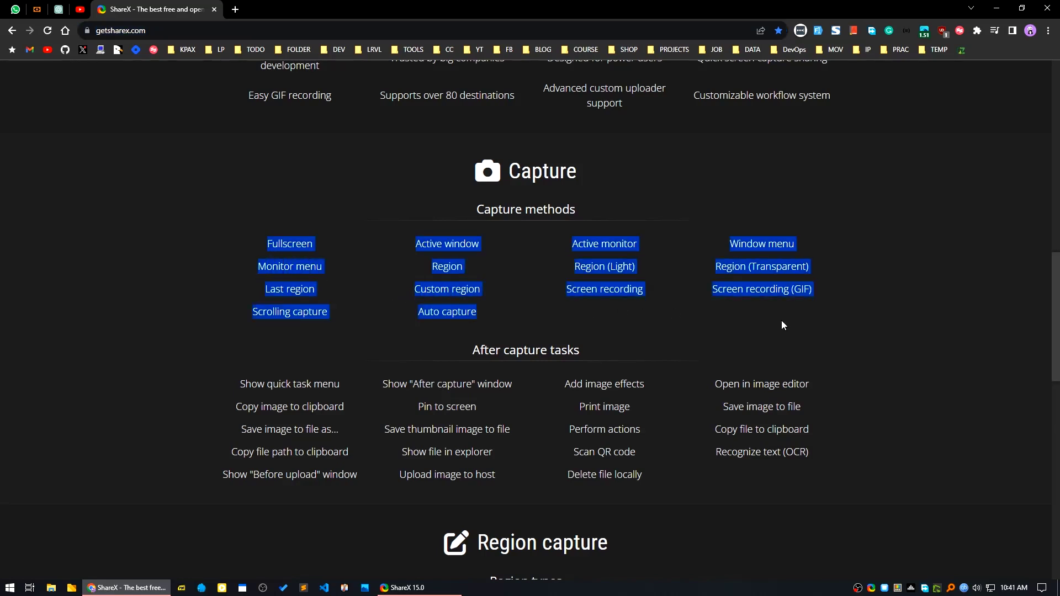
left_click_drag(710, 289, 818, 291)
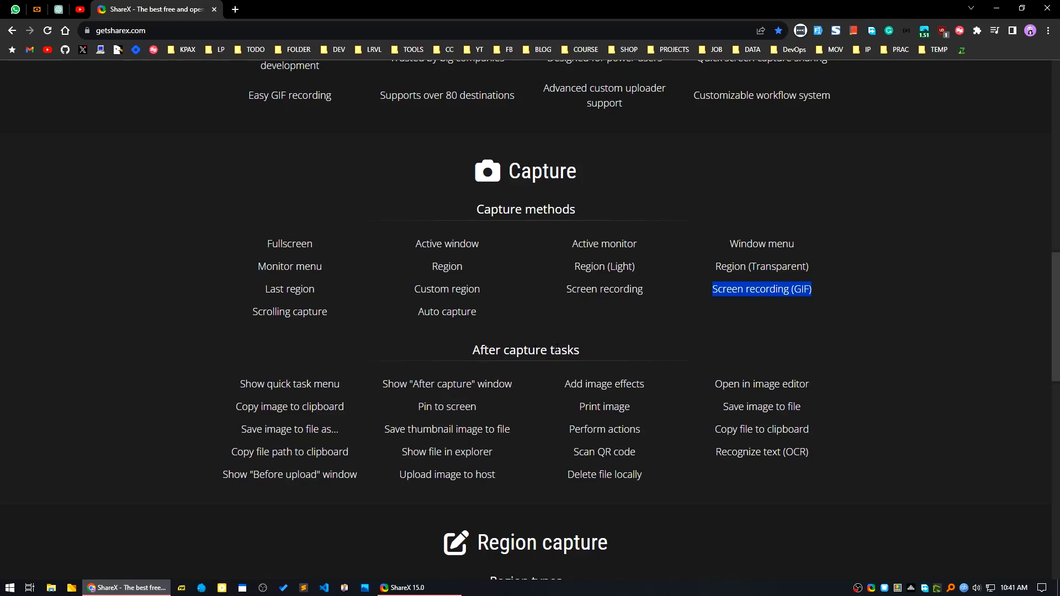
- Look briefly at the installed ShareX window and review the Download area of the ShareX website
scroll(531, 345, "up", 8)
left_click(412, 589)
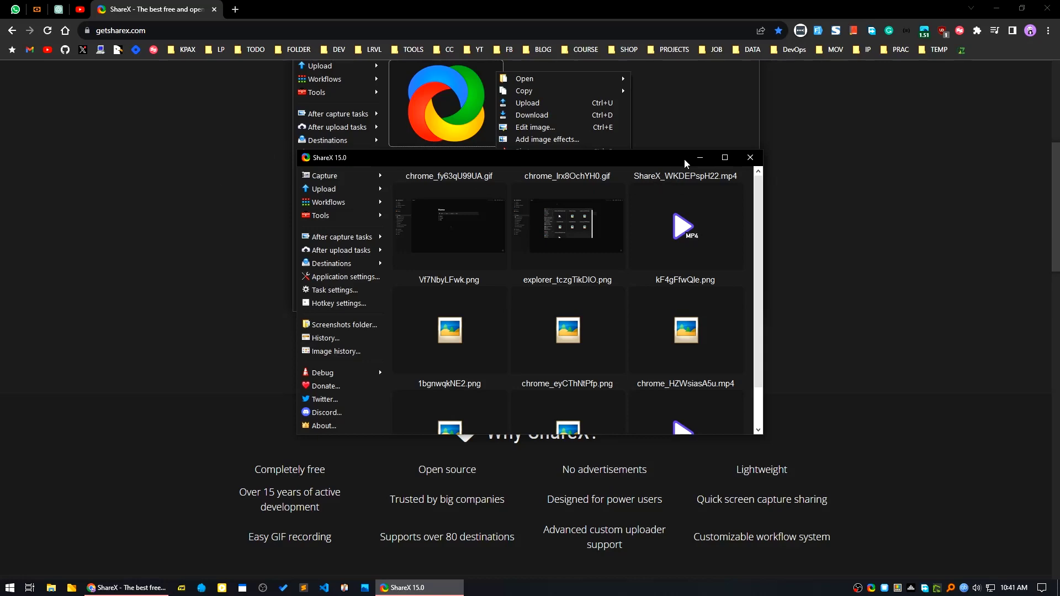
left_click(699, 157)
scroll(608, 261, "up", 6)
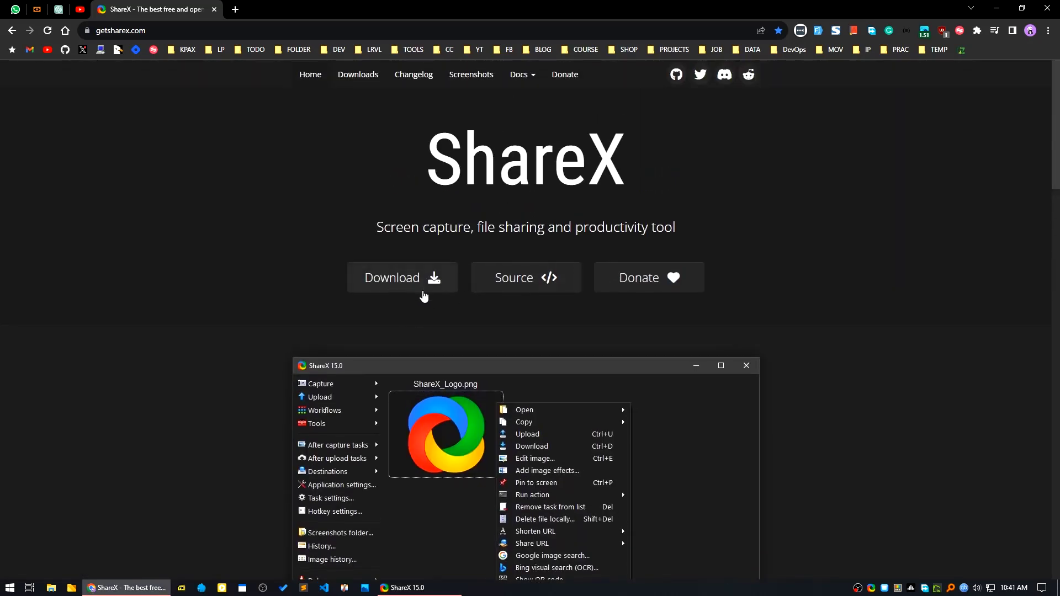
scroll(564, 364, "down", 5)
- Switch to ShareX, look through its capture thumbnails, and leave its window alone on the desktop with the browser minimized
left_click(420, 587)
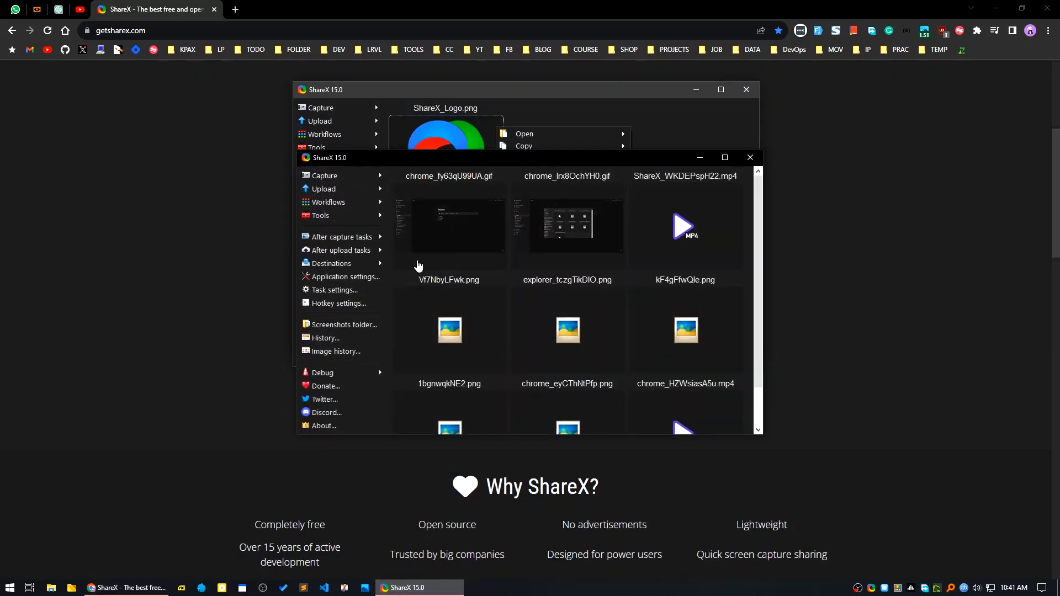
scroll(519, 294, "down", 1)
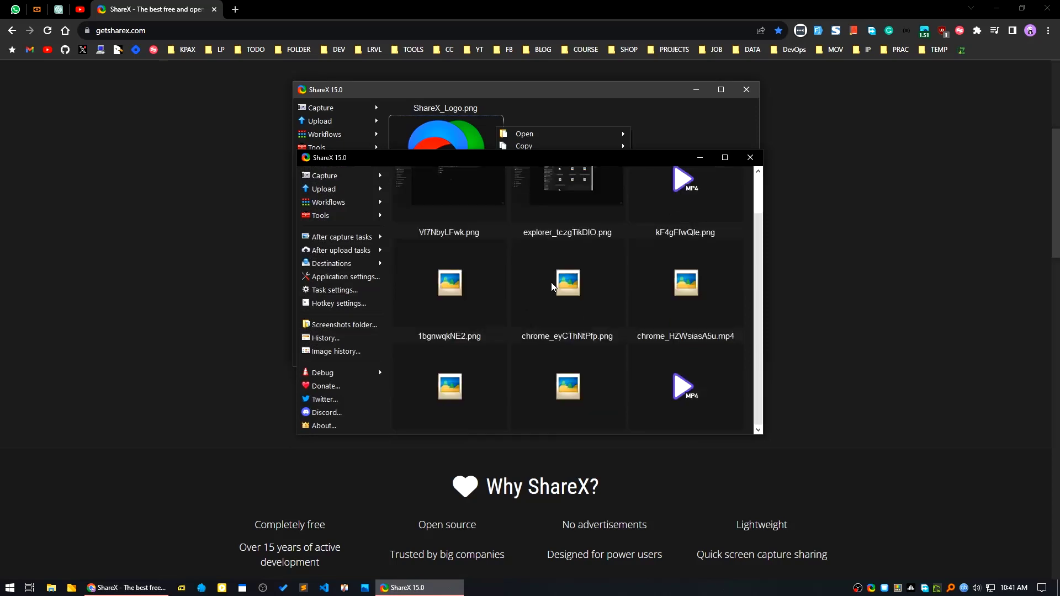
scroll(550, 283, "up", 1)
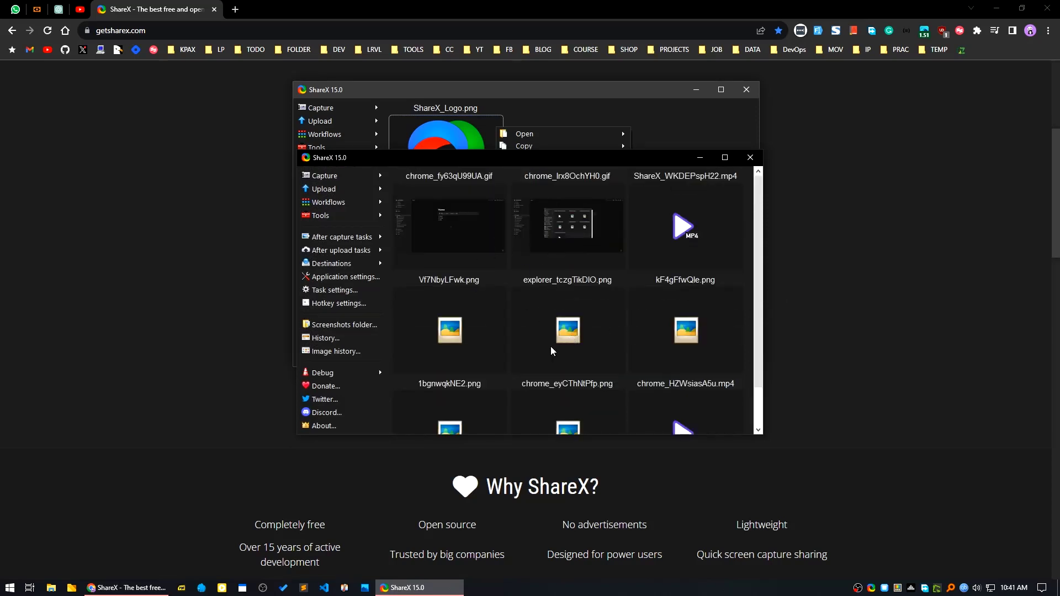
left_click(994, 9)
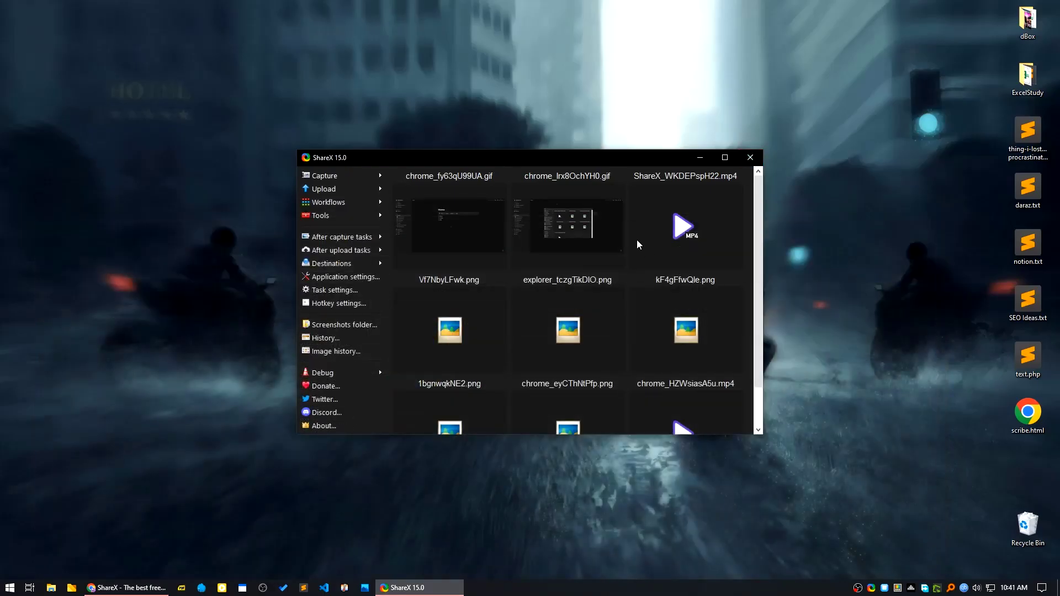
left_click_drag(445, 154, 477, 107)
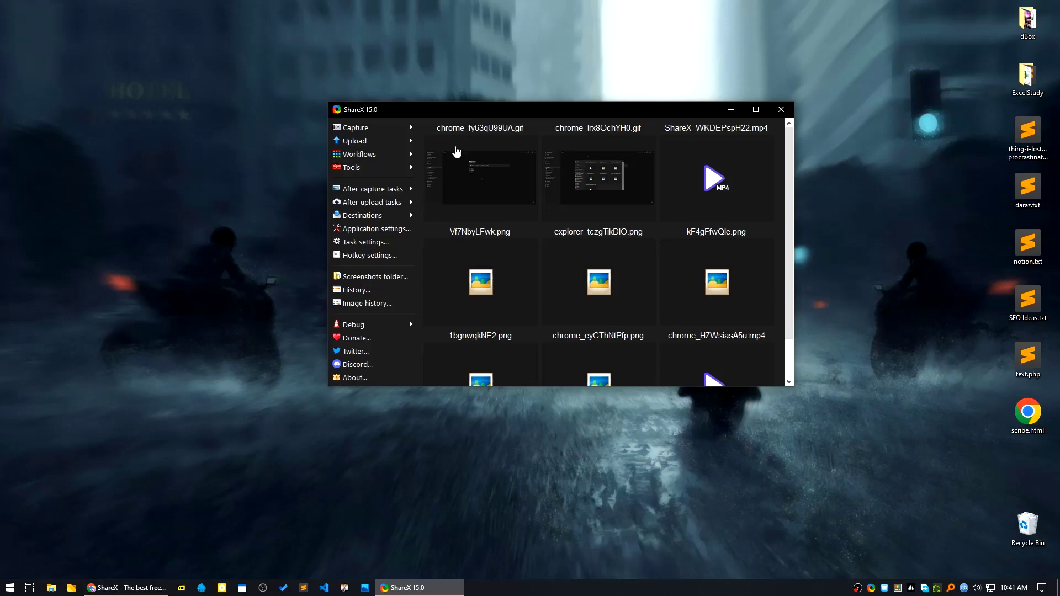
- Start a GIF screen recording of the full screen and minimize the ShareX window
left_click(369, 129)
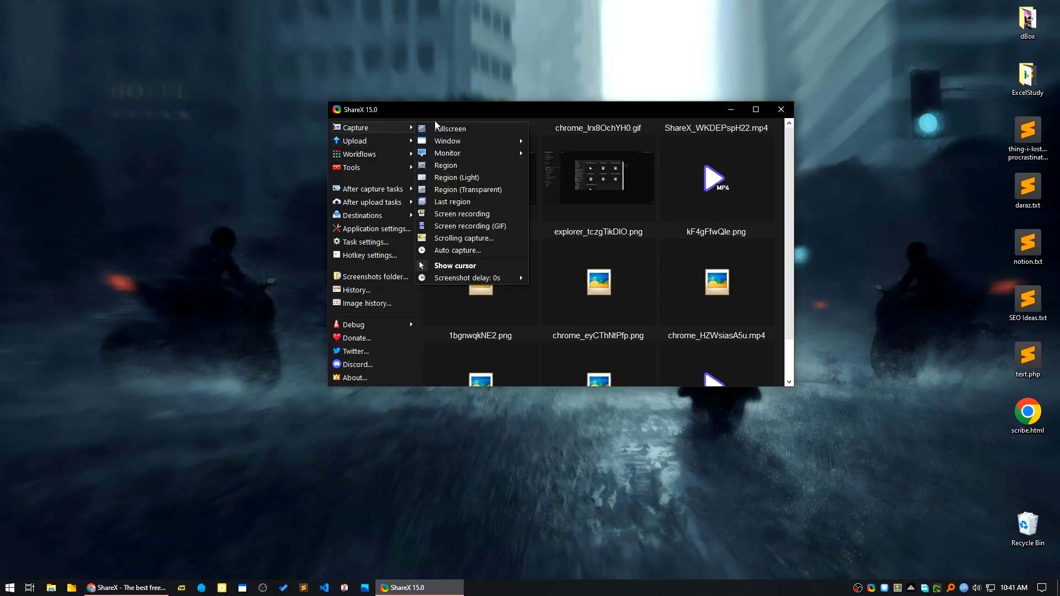
left_click(469, 227)
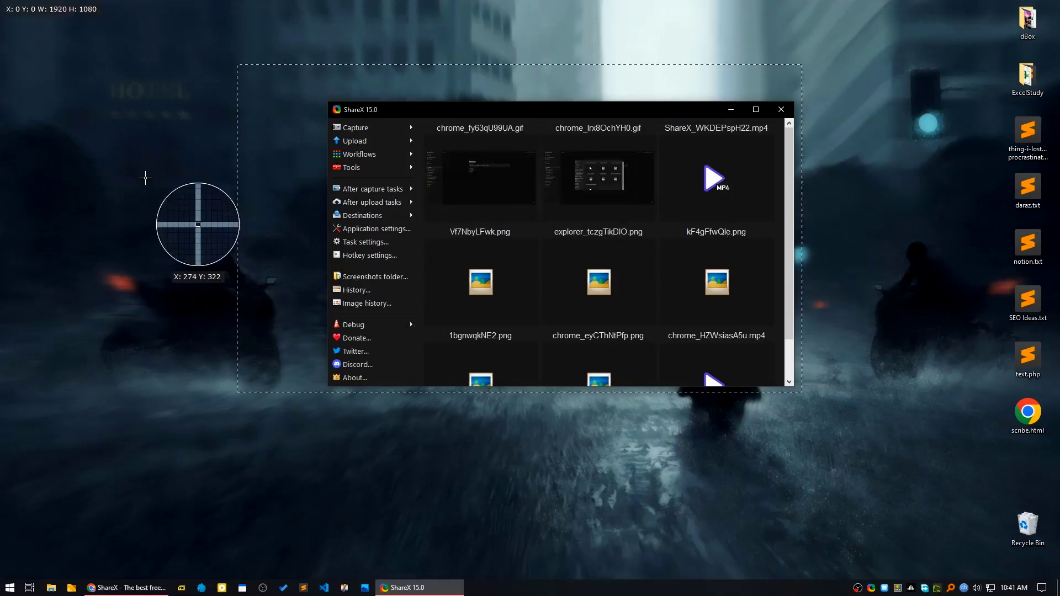
key("Escape")
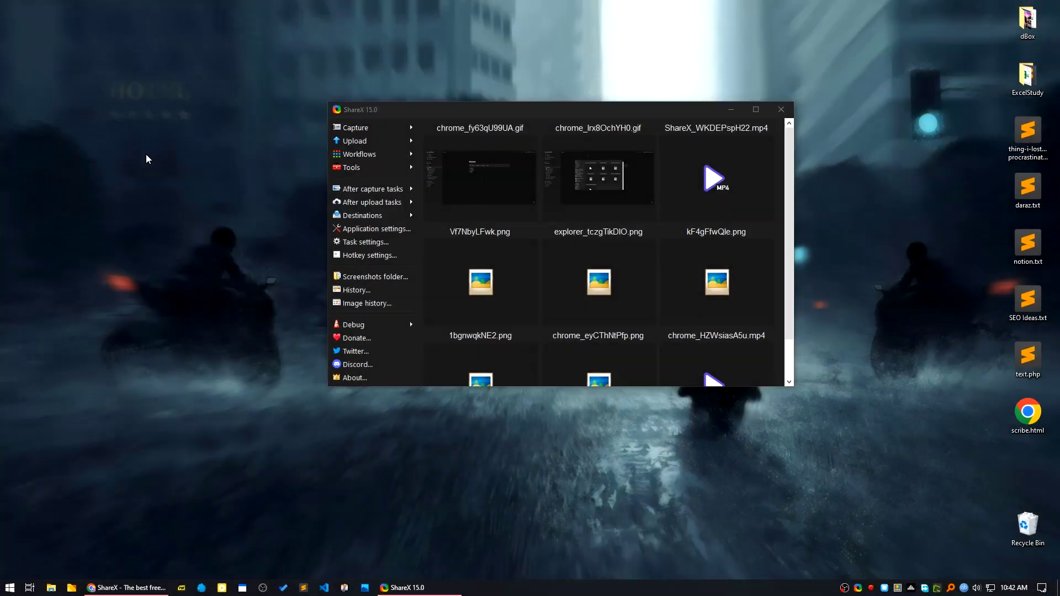
left_click(730, 109)
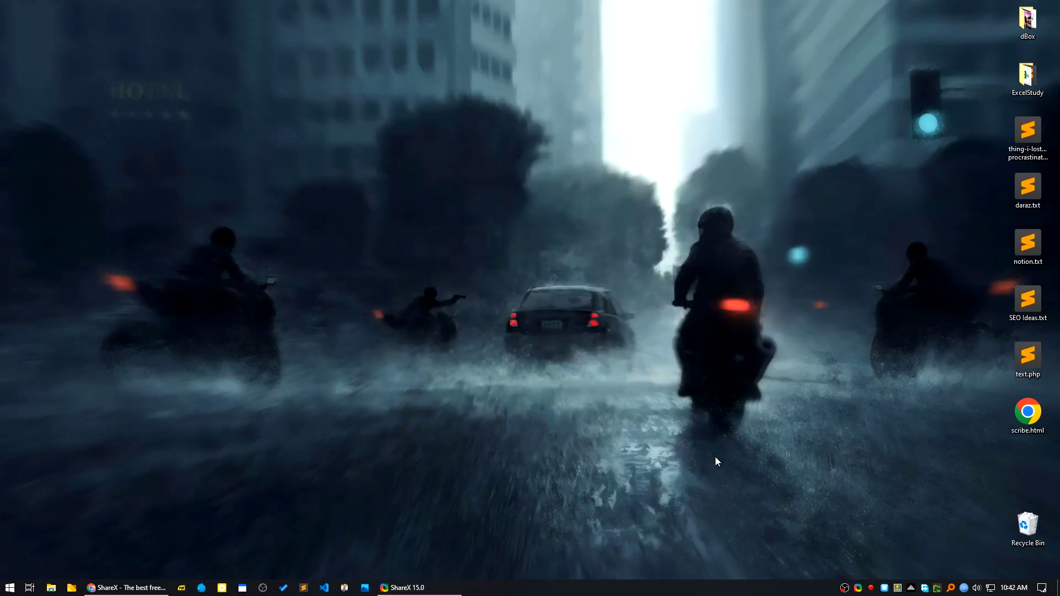
- Take a screenshot of the whole desktop, stop the running GIF recording, and minimize ShareX
left_click(857, 588)
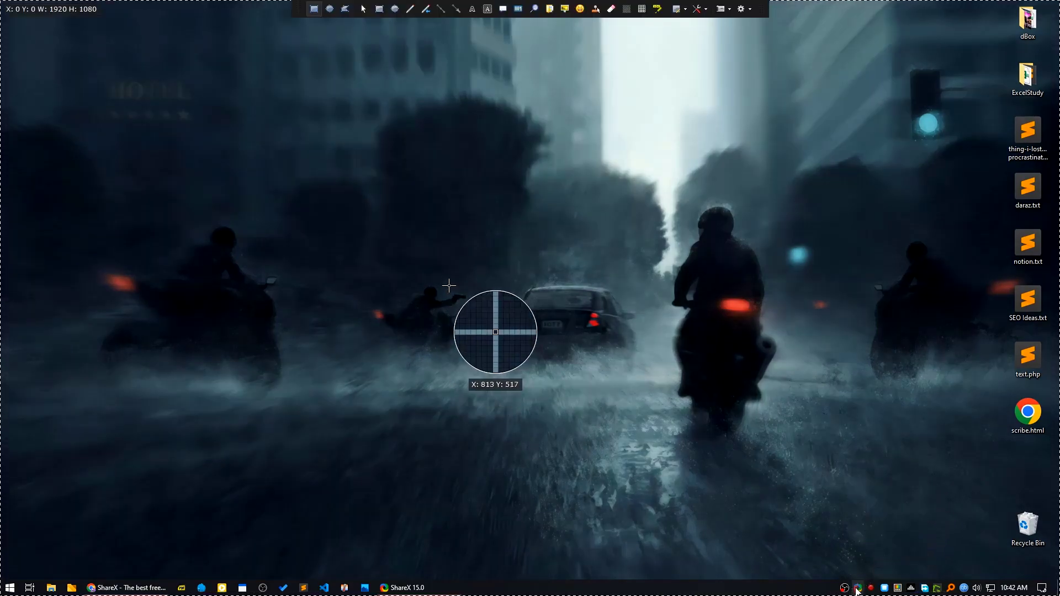
key("Escape")
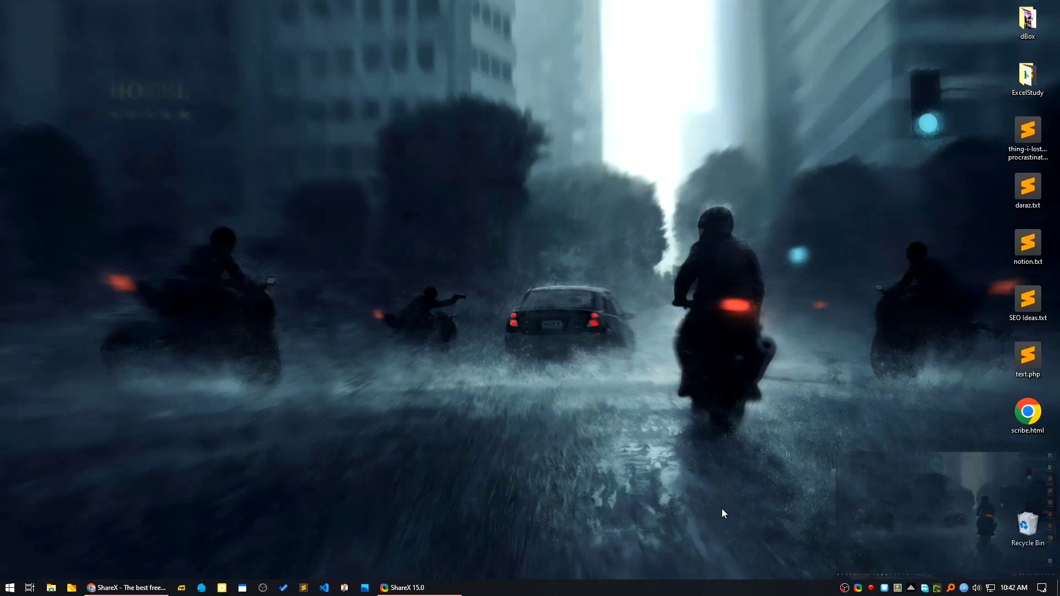
left_click(429, 590)
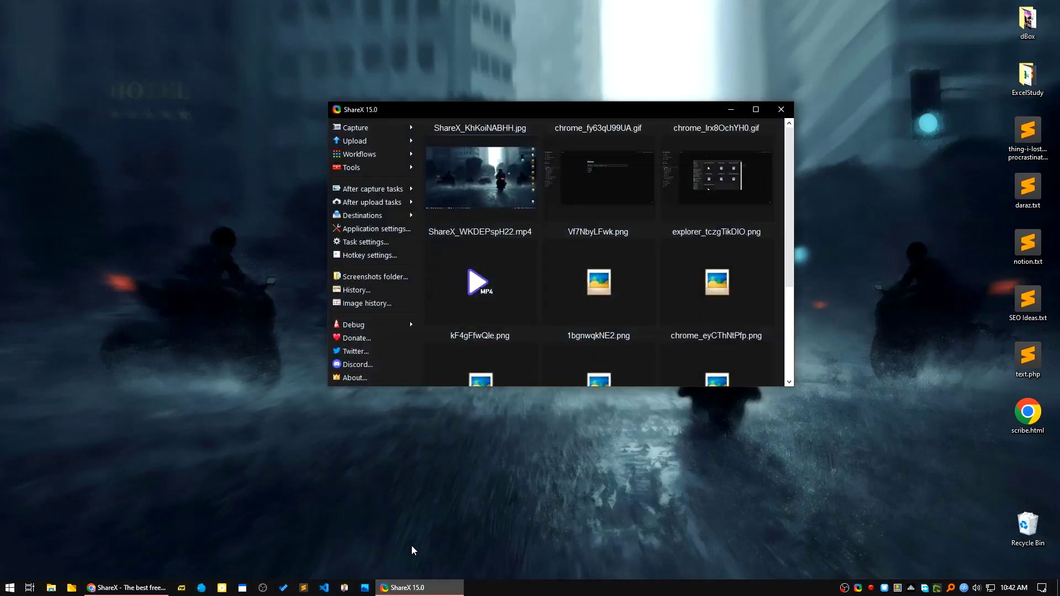
mouse_move(364, 132)
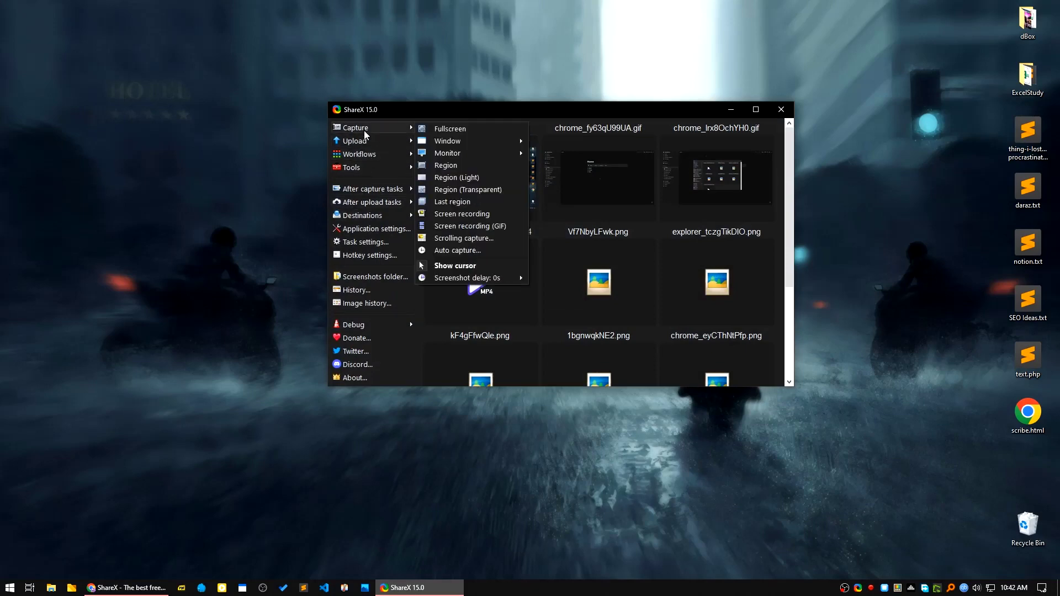
left_click(466, 226)
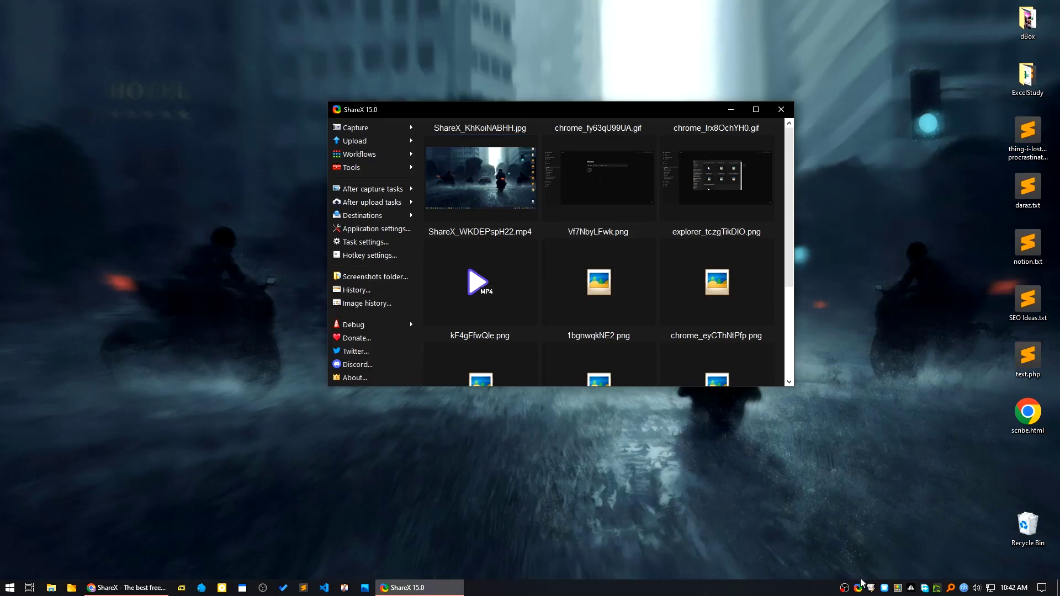
left_click(730, 112)
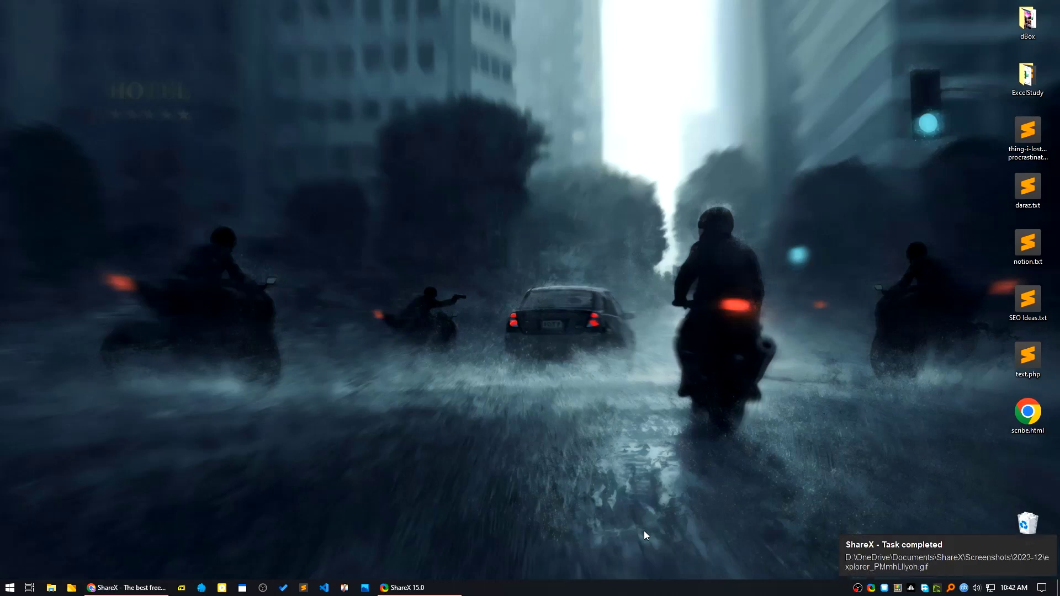
- Start another GIF screen recording covering the full desktop and minimize the ShareX window
left_click(441, 593)
left_click(373, 132)
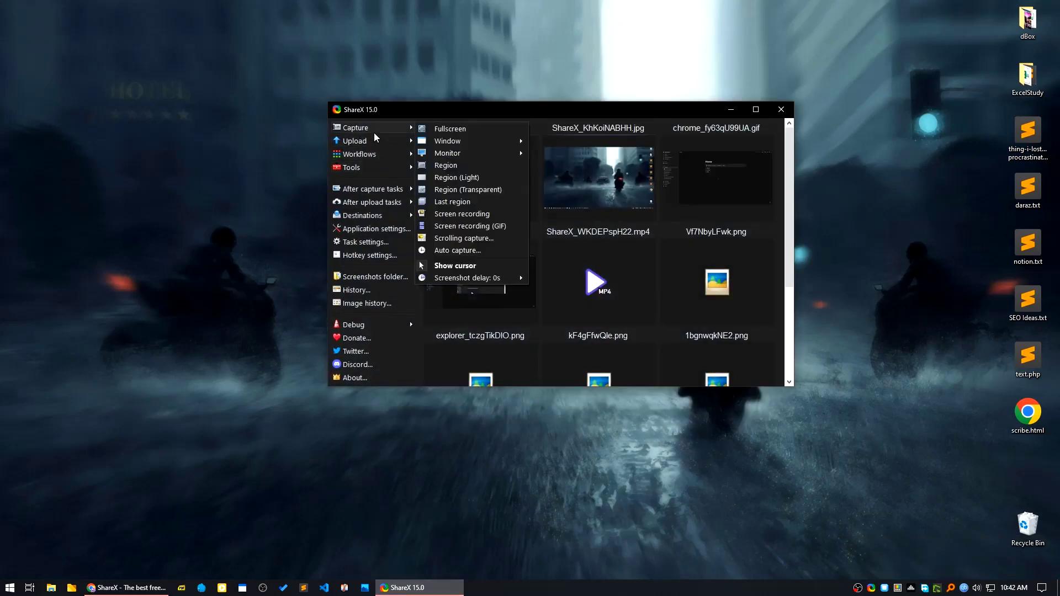
left_click(478, 224)
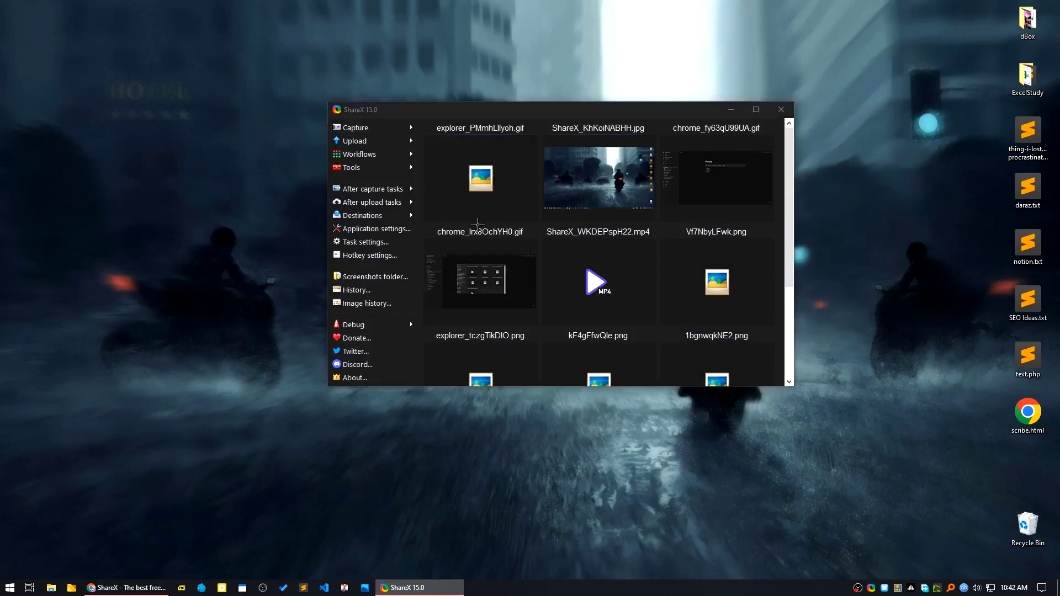
left_click(190, 143)
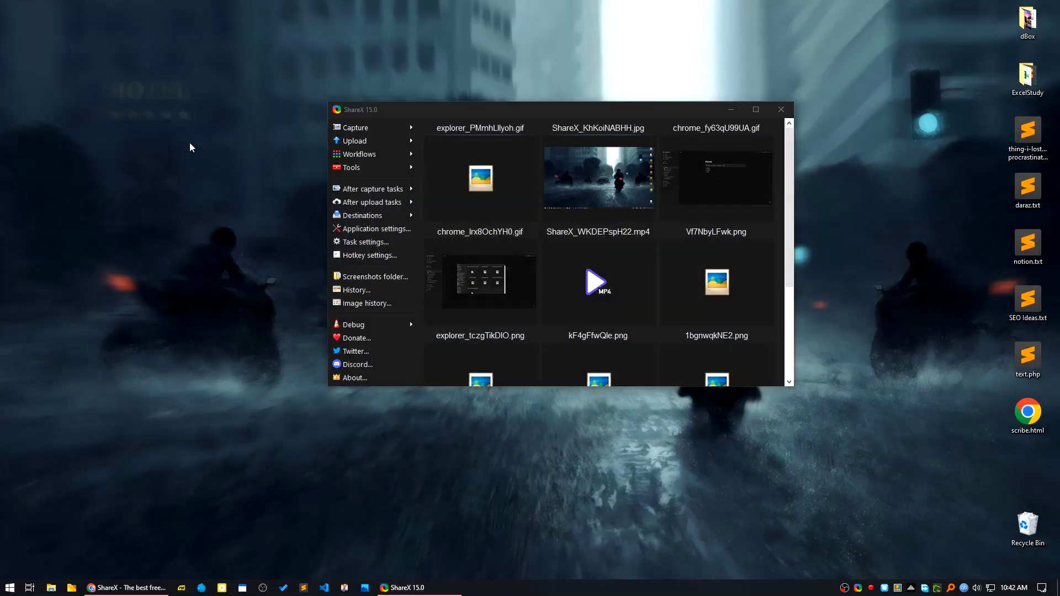
left_click(731, 109)
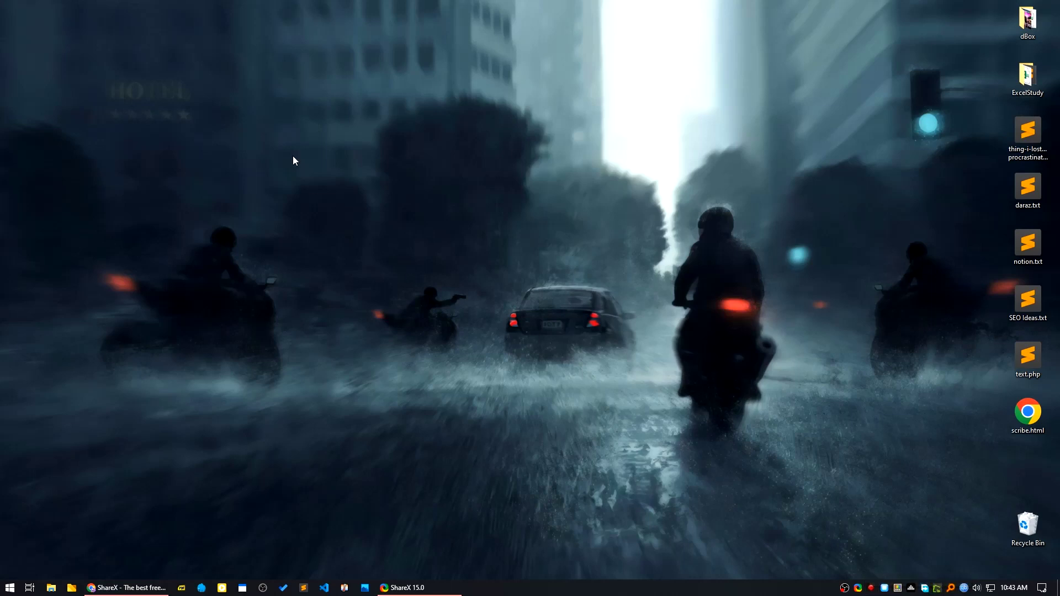
- Create a new text document on the desktop named test.txt
right_click(350, 153)
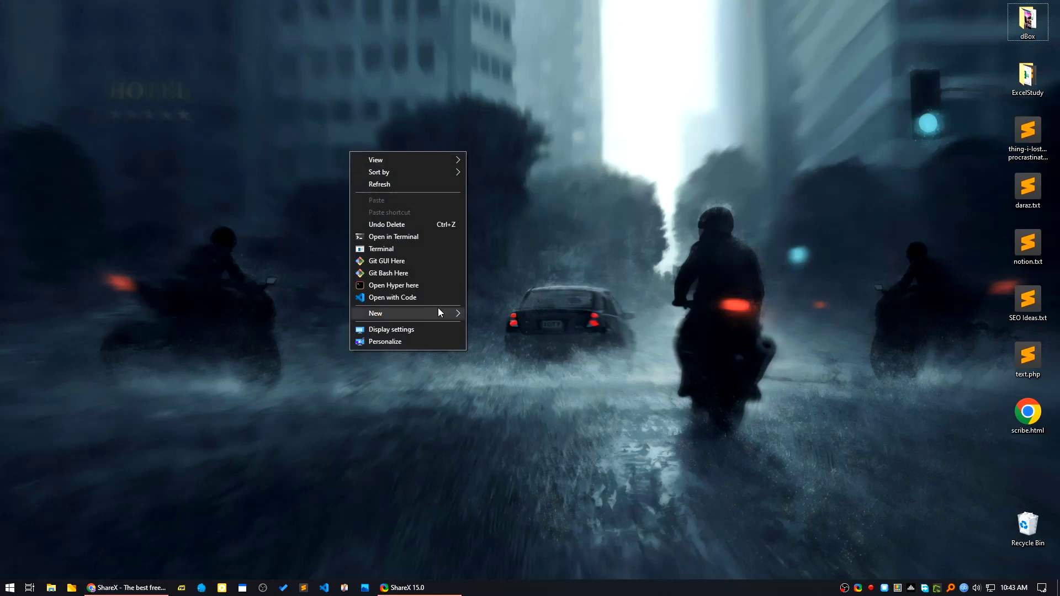
mouse_move(410, 315)
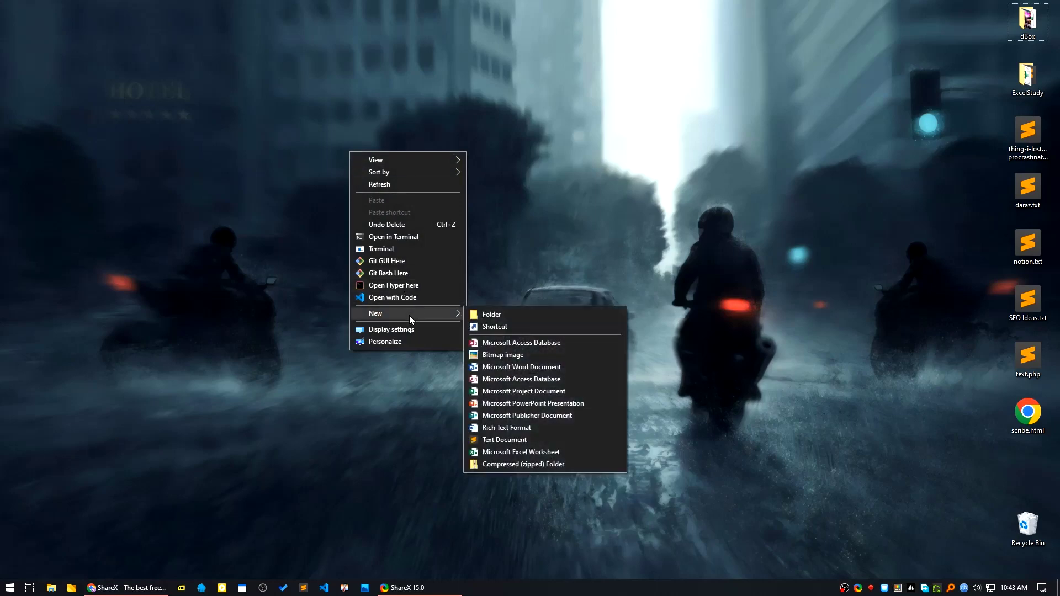
left_click(539, 440)
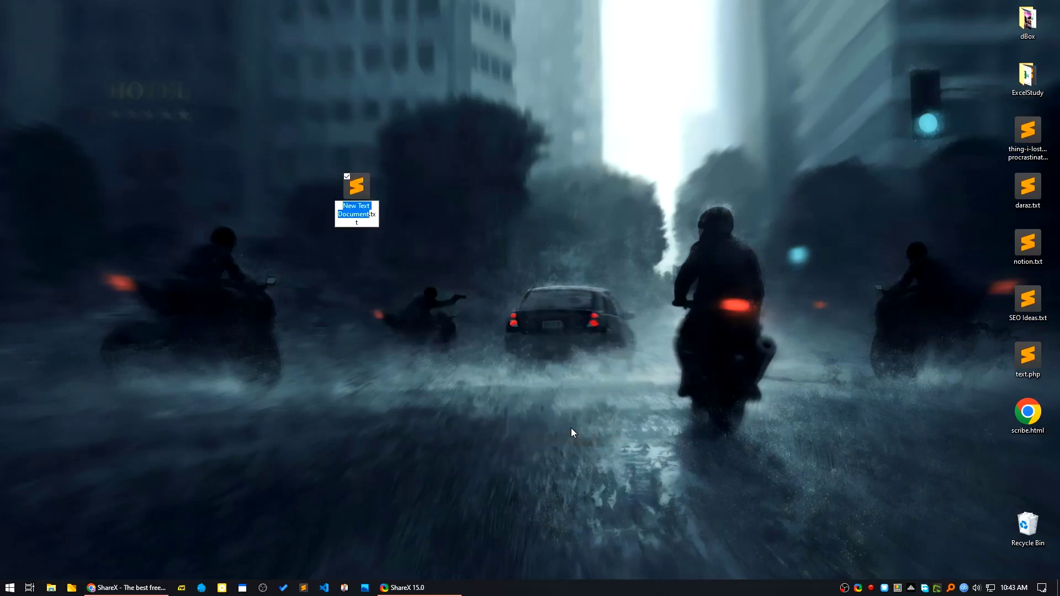
type("test")
key("Return")
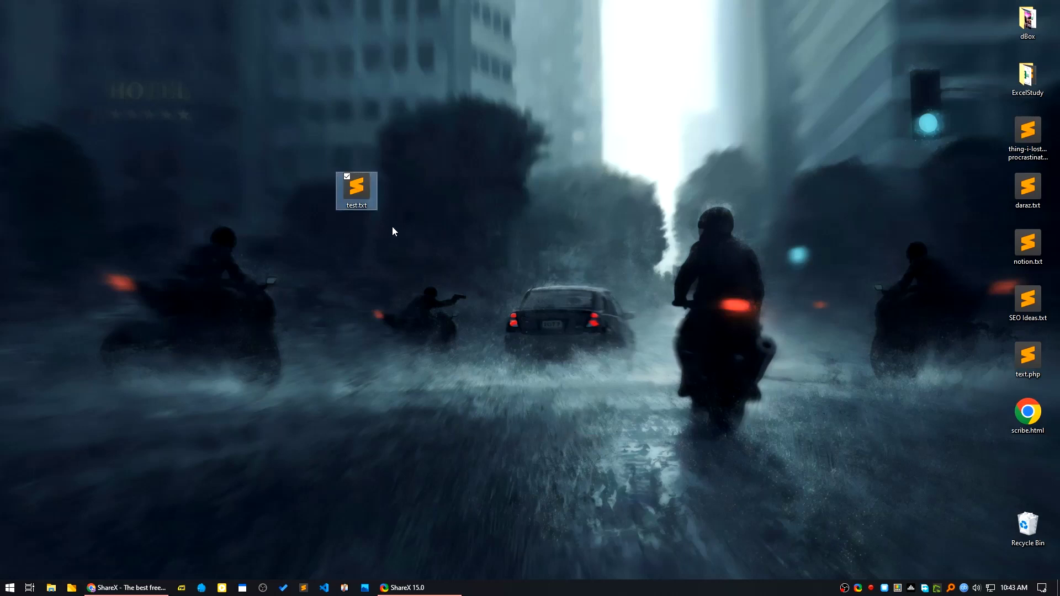
- Open test.txt in Sublime Text, enter "ghfhgjhgkhlkhlkjh" and save the file
double_click(357, 191)
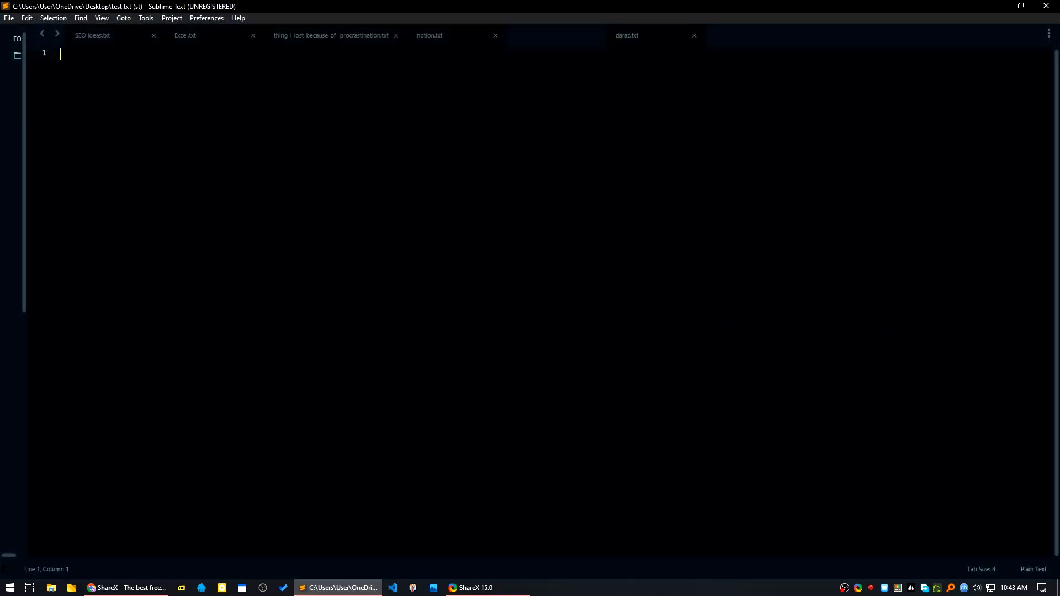
type("ghfhgjhgkhlkhlkjh")
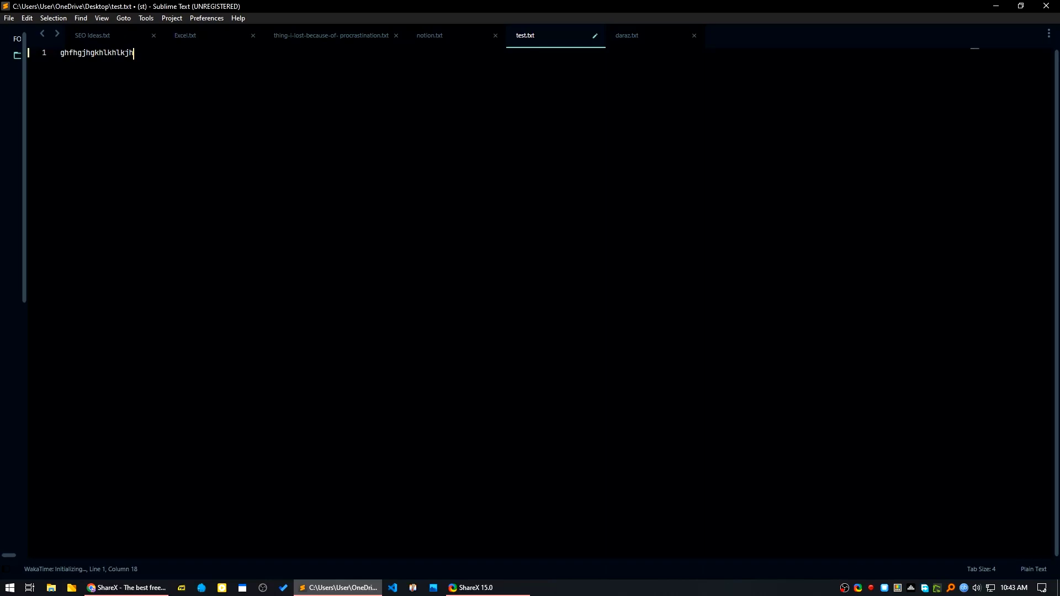
key("ctrl+s")
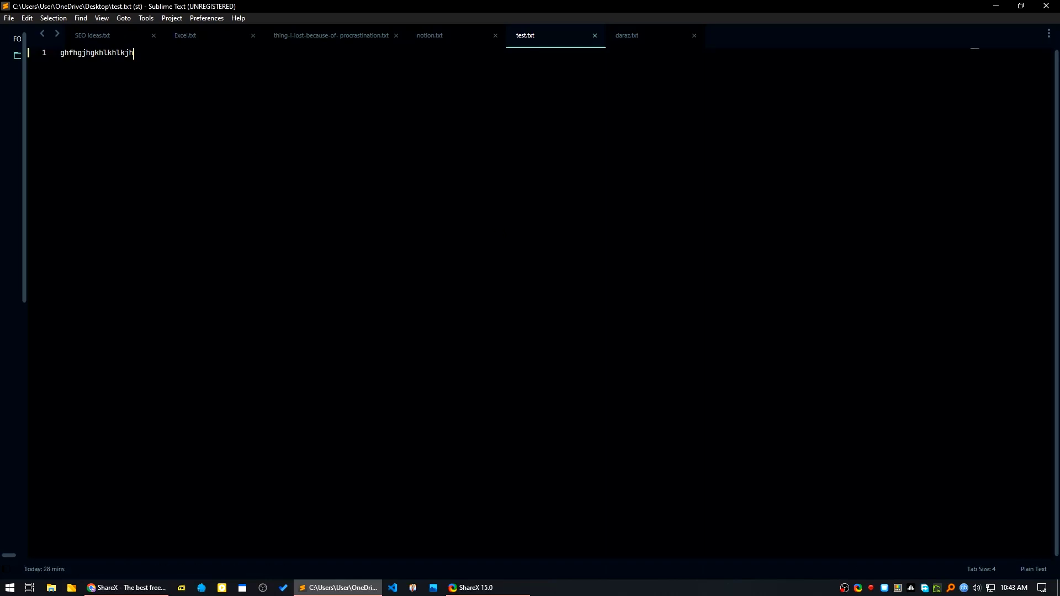
- Minimize Sublime Text and view the newly recorded GIF from its completion notification, closing the photo viewer again
left_click(996, 6)
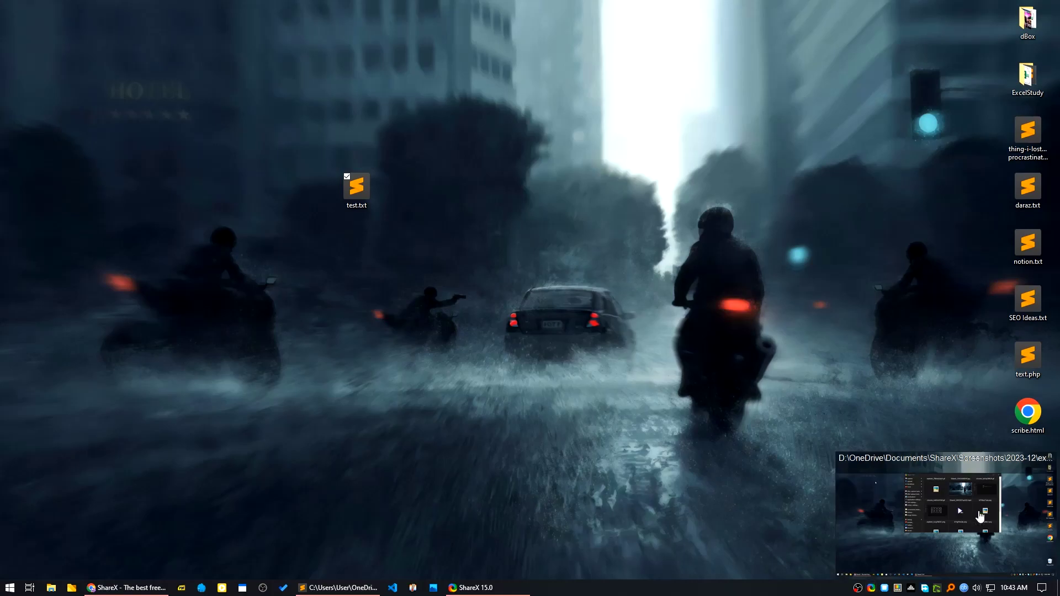
left_click(896, 563)
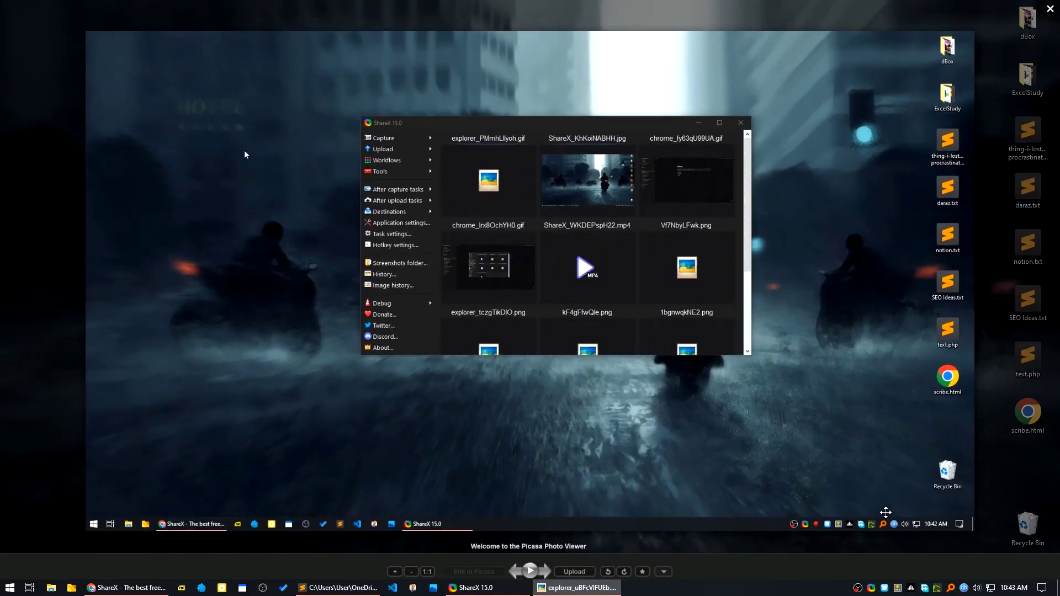
key("Escape")
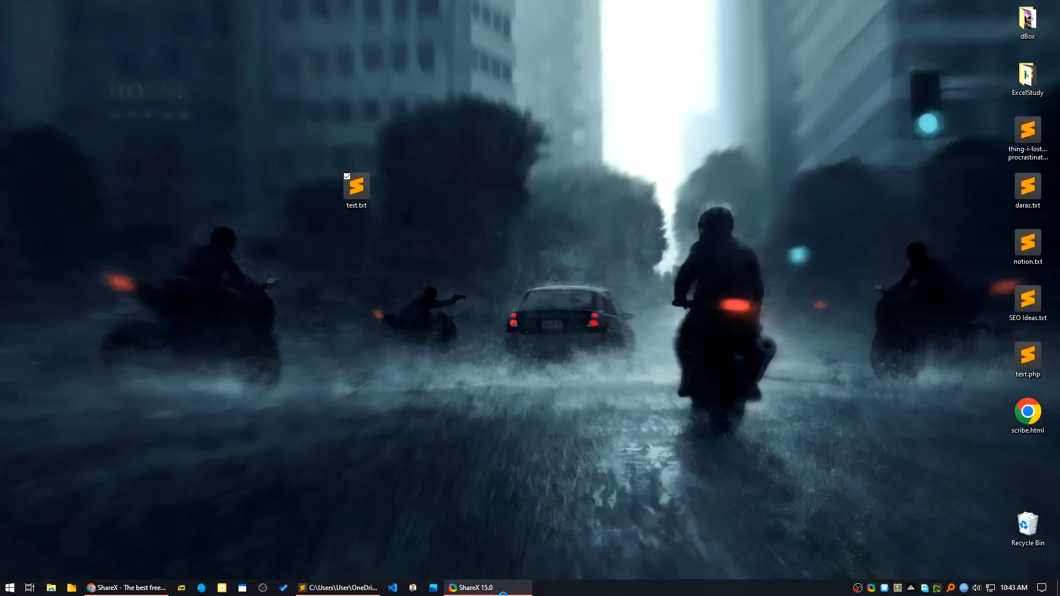
- Restore the ShareX window and play the newest recording, explorer_uBFcVIFUEb.gif, in the full-screen preview, then close it
left_click(473, 587)
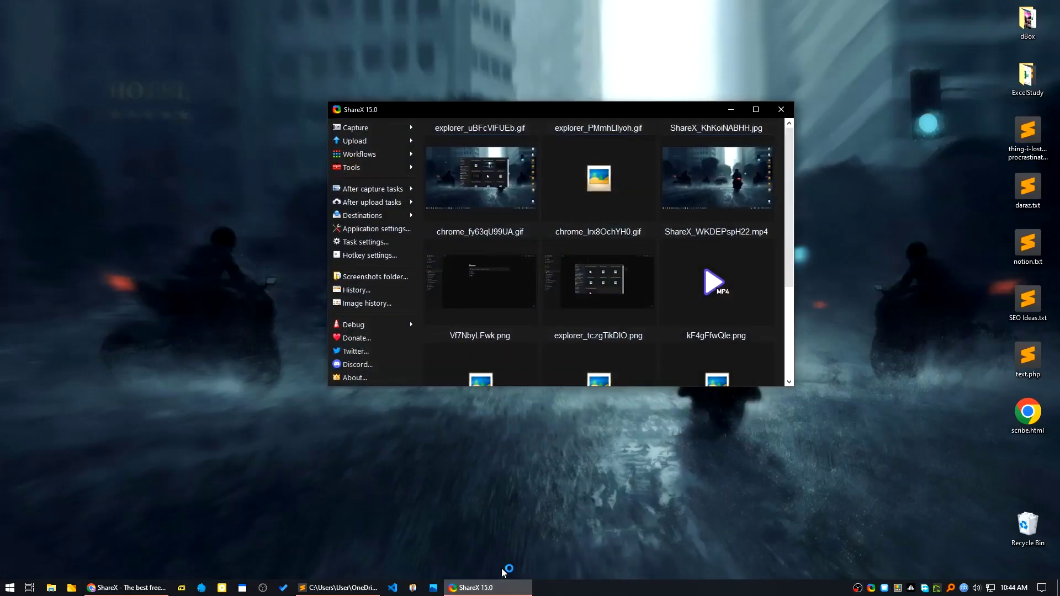
double_click(480, 187)
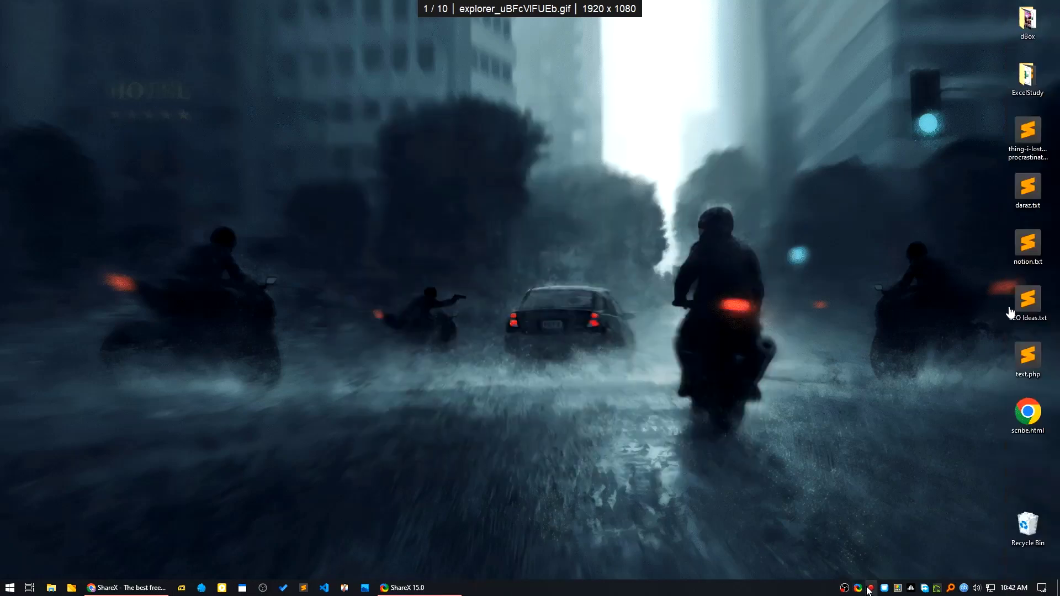
left_click(1030, 300)
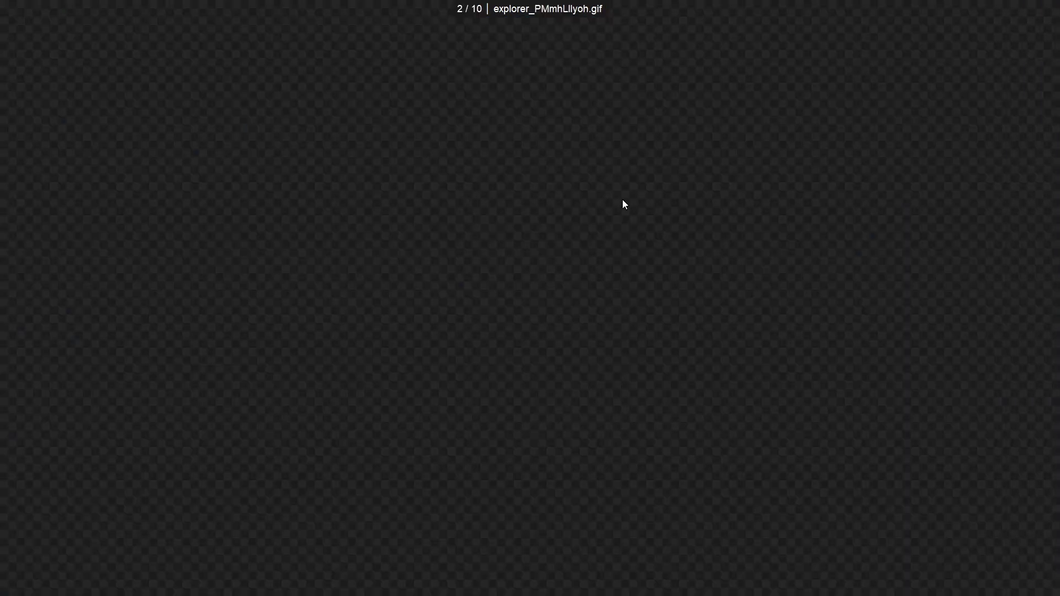
left_click(624, 204)
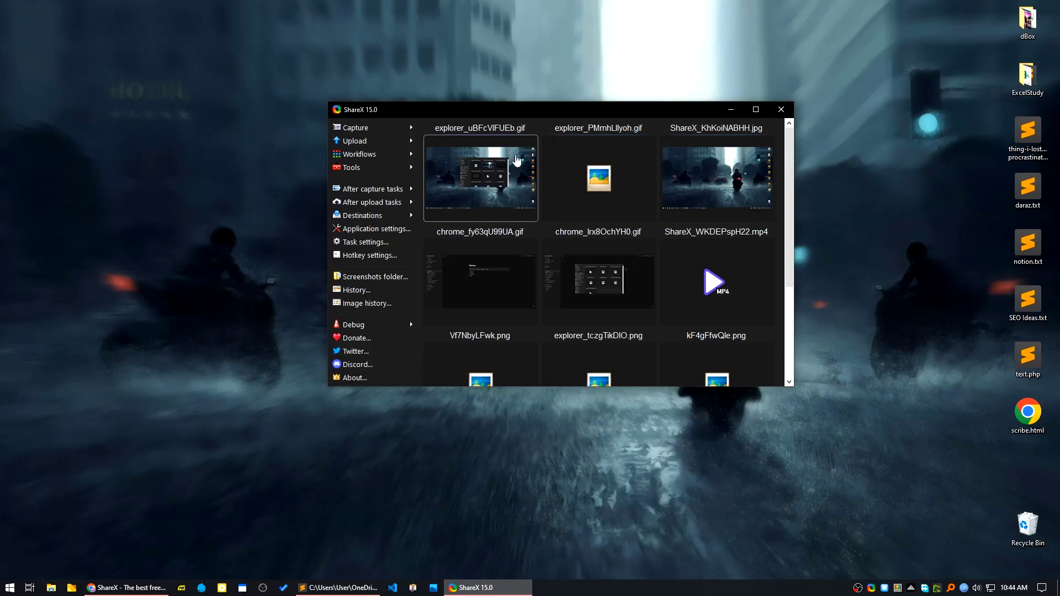
- Open the folder containing explorer_uBFcVIFUEb.gif from the ShareX task list
right_click(502, 167)
mouse_move(528, 174)
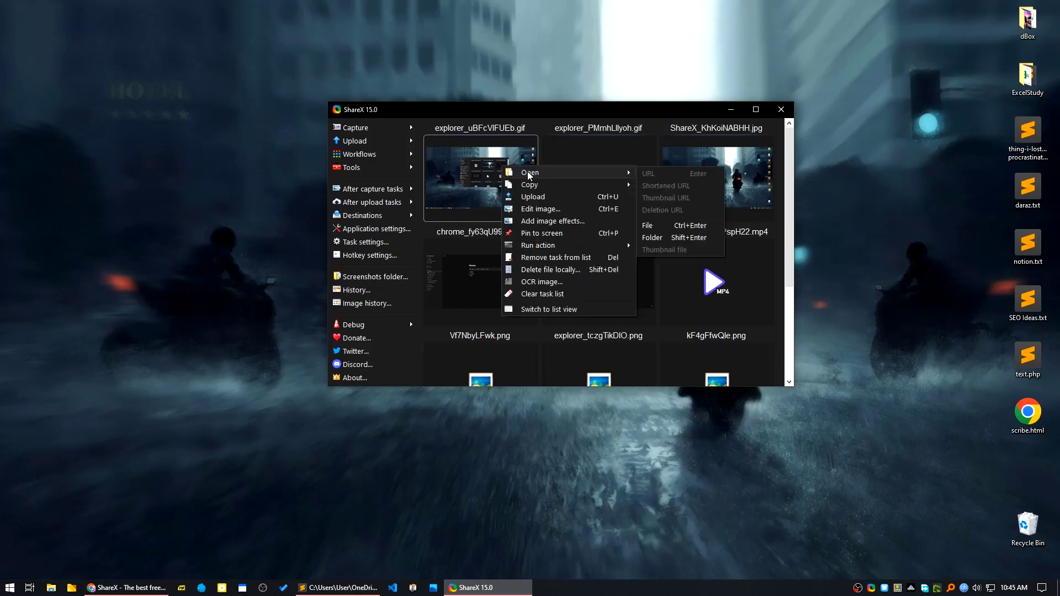
left_click(653, 237)
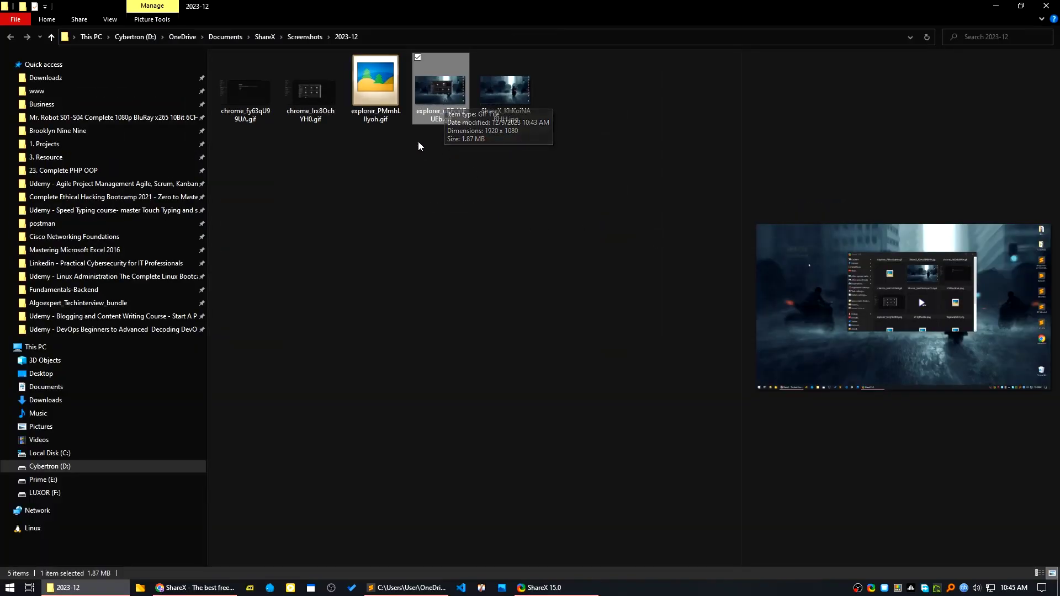
- Open explorer_uBFcVIFUEb.gif from the 2023-12 screenshots folder with Google Chrome
right_click(438, 98)
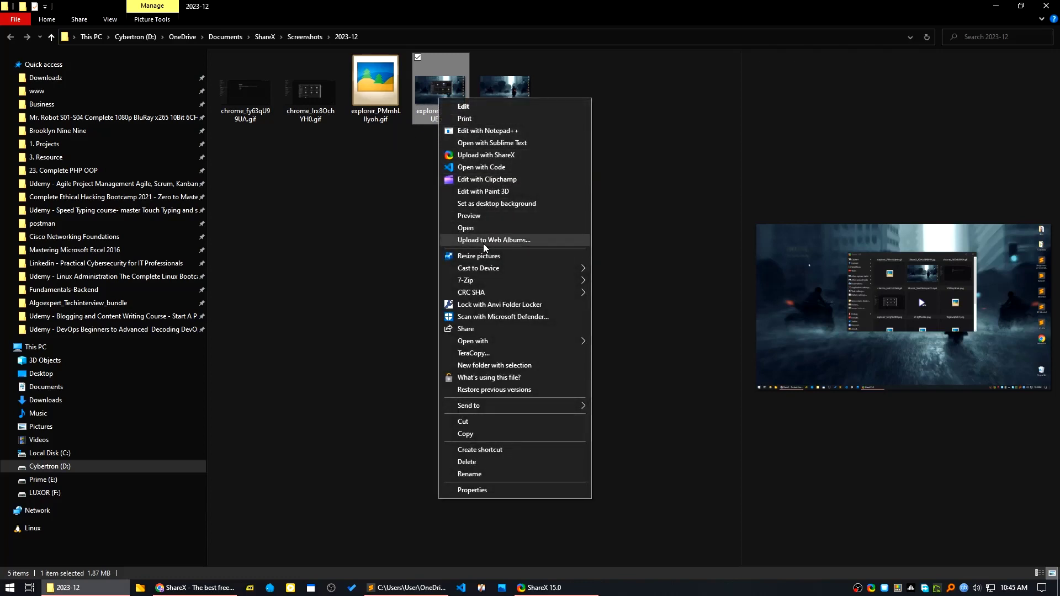
mouse_move(507, 344)
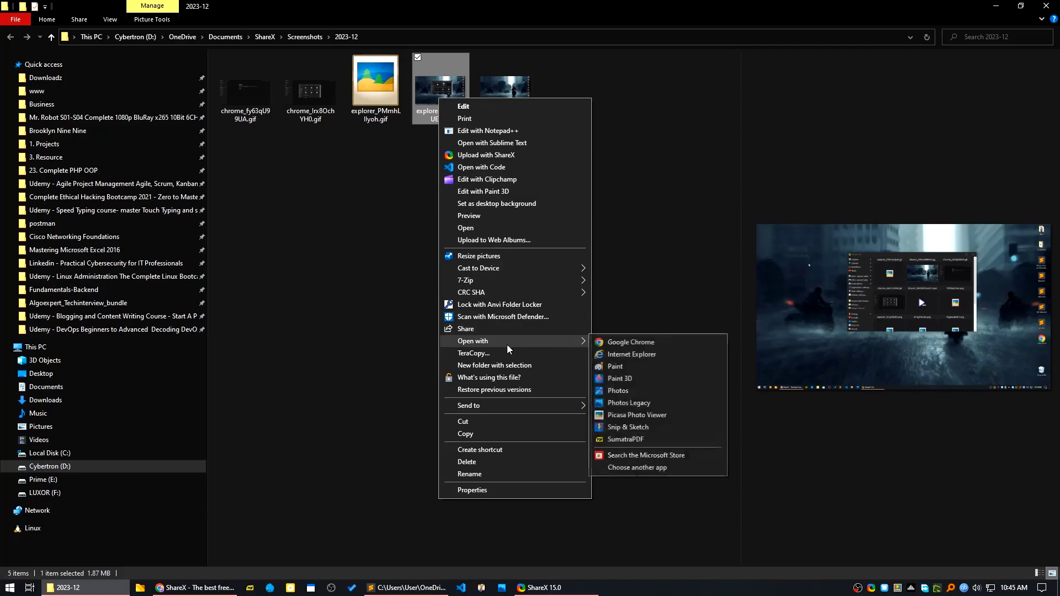
left_click(623, 345)
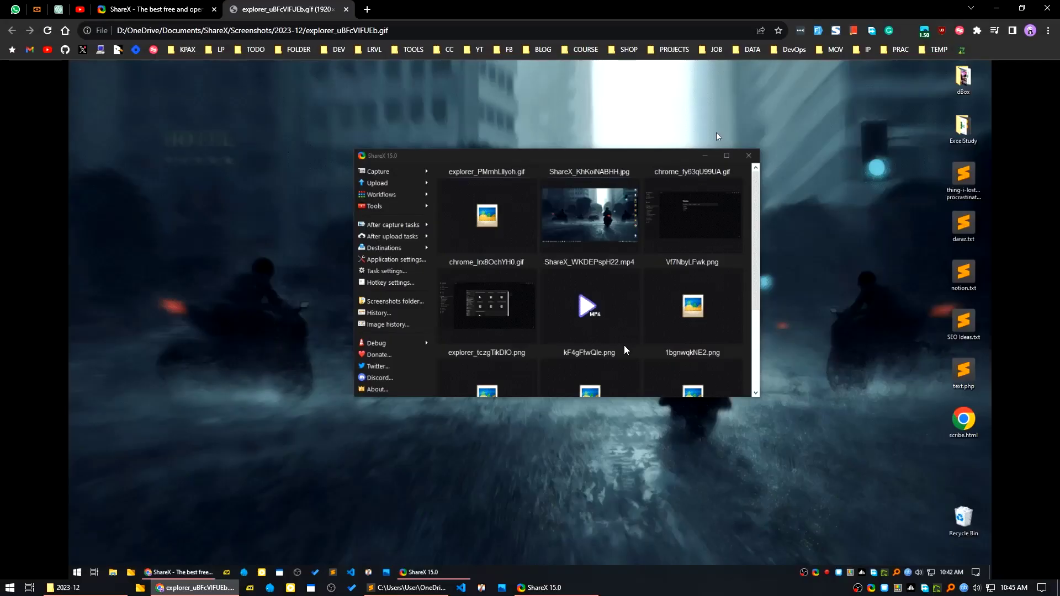